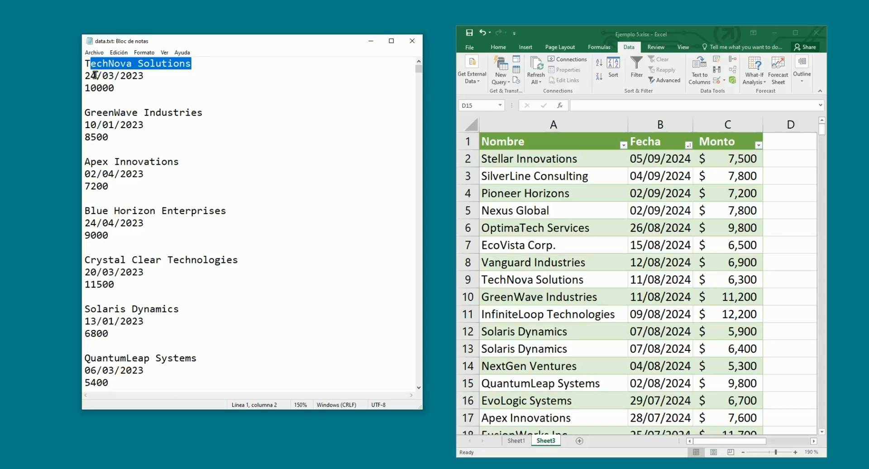
# Examine the name, date and amount lines of the first records in the data.txt text file.
pyautogui.moveTo(85, 63); pyautogui.dragTo(184, 67)
pyautogui.moveTo(109, 79); pyautogui.dragTo(140, 92)
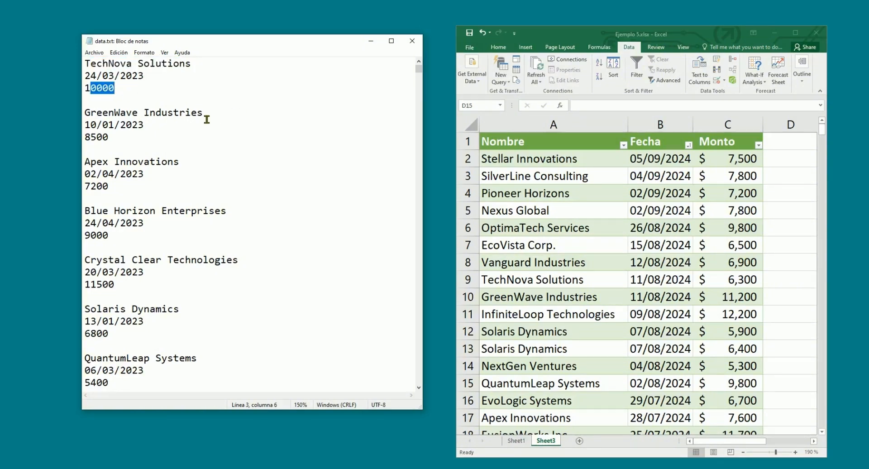
pyautogui.moveTo(110, 137); pyautogui.dragTo(91, 118)
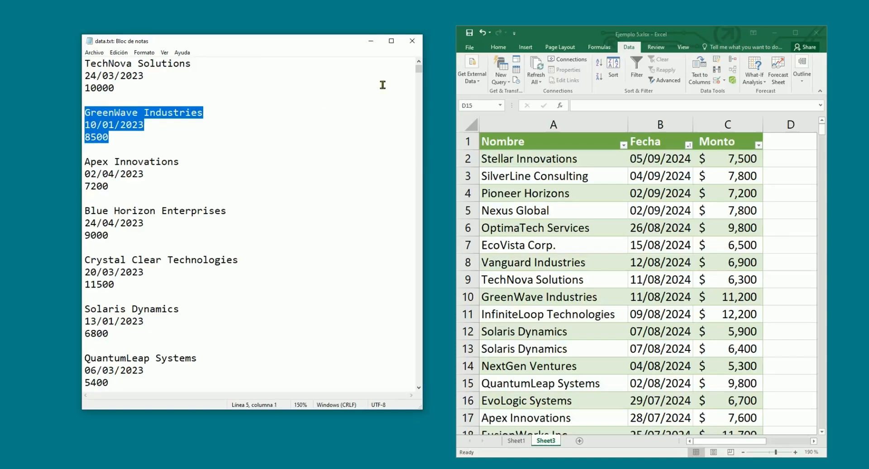
pyautogui.moveTo(417, 72)
pyautogui.mouseDown()
pyautogui.moveTo(413, 95)
pyautogui.moveTo(415, 69)
pyautogui.mouseUp()
pyautogui.click(219, 89)
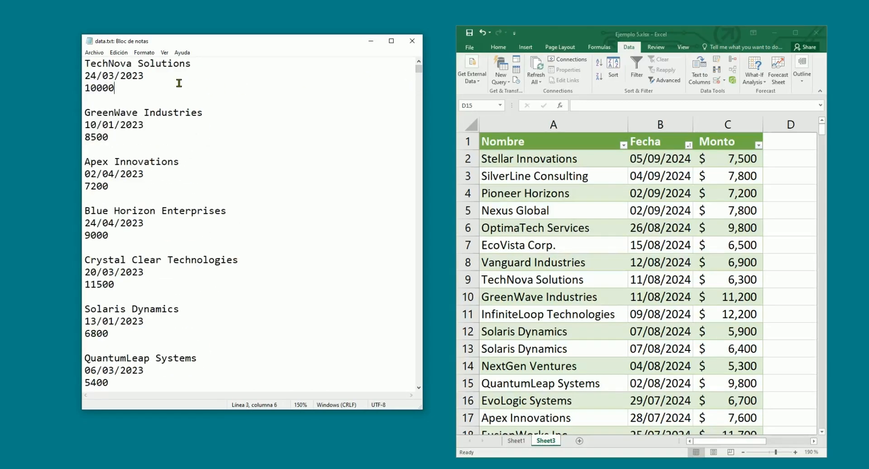
pyautogui.click(178, 82)
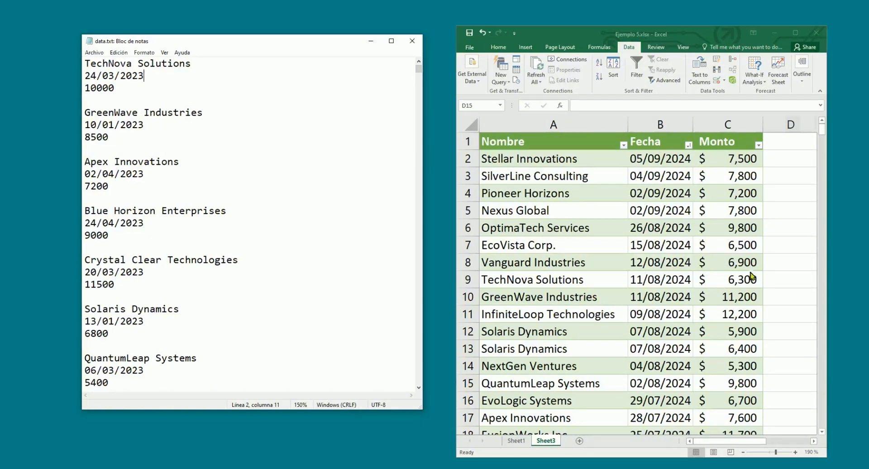
# Filter the Fecha column of the Excel table to 2024 dates and reopen its filter options.
pyautogui.click(733, 193)
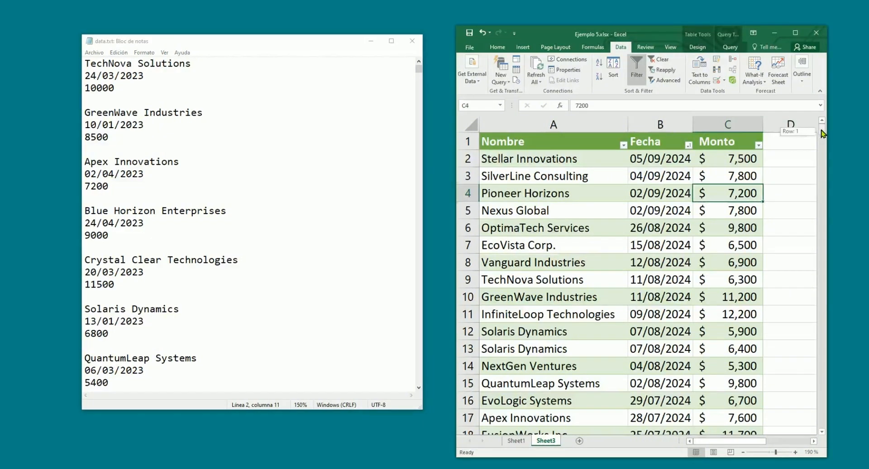
pyautogui.scroll(-1, 816, 132)
pyautogui.scroll(1, 815, 131)
pyautogui.click(690, 144)
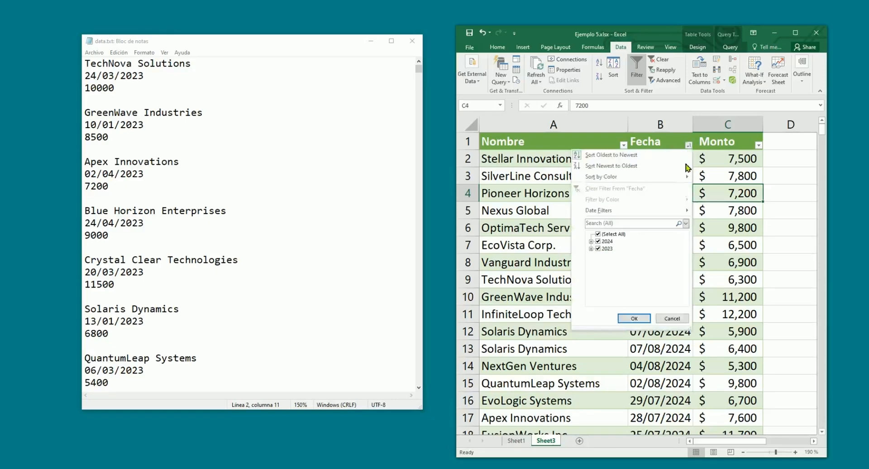
pyautogui.click(597, 235)
pyautogui.click(598, 241)
pyautogui.click(598, 241)
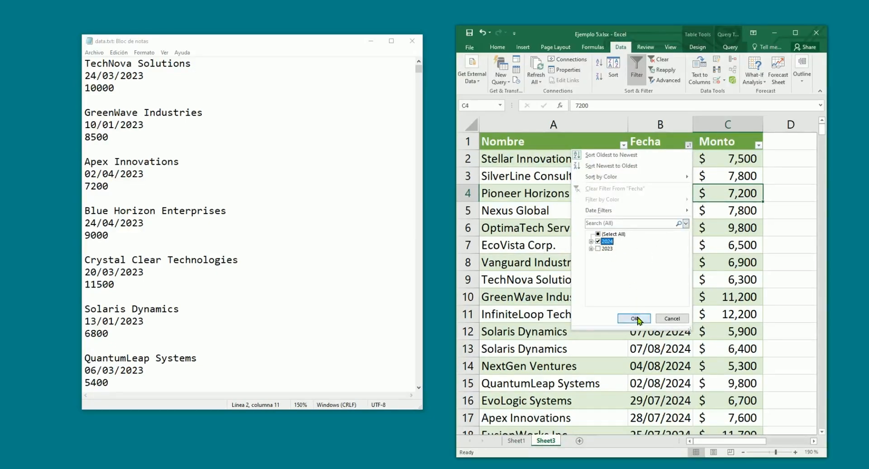
pyautogui.click(634, 318)
pyautogui.click(656, 228)
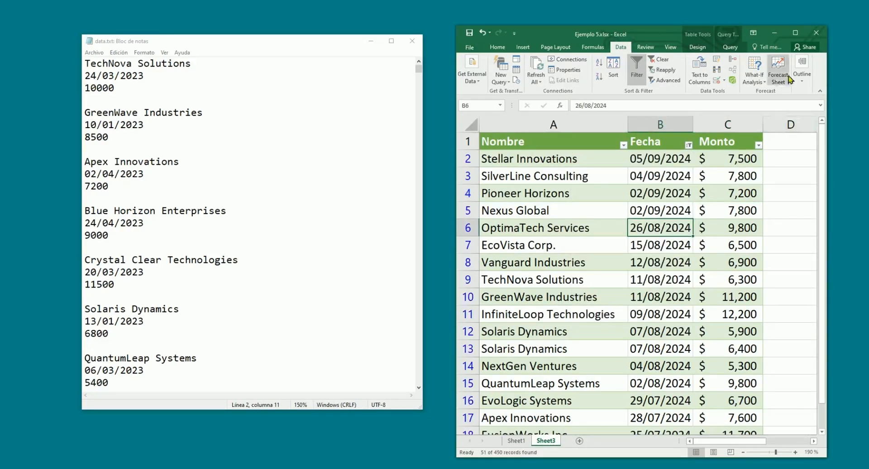
pyautogui.click(688, 144)
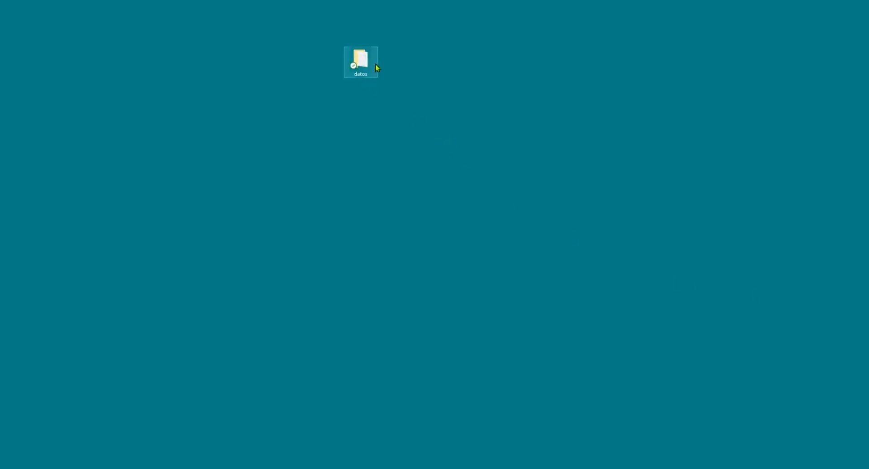
# Open data.txt from the datos folder, examine how its records are laid out, and close it.
pyautogui.doubleClick(371, 65)
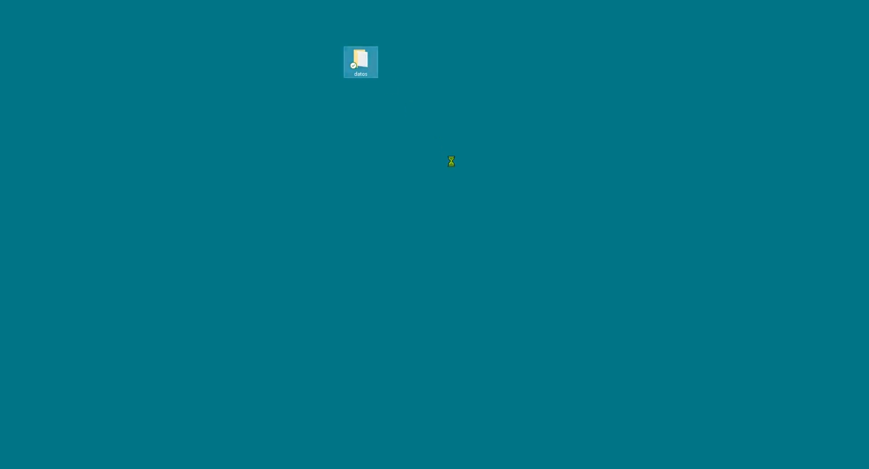
pyautogui.click(552, 196)
pyautogui.doubleClick(552, 196)
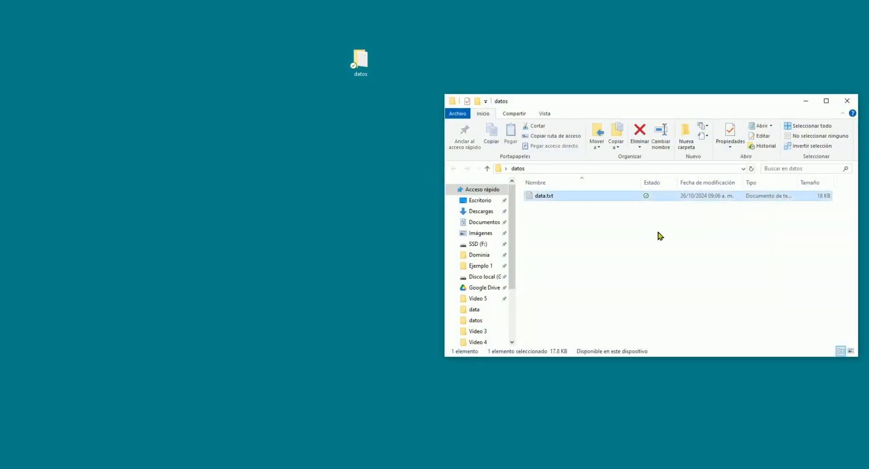
pyautogui.click(243, 162)
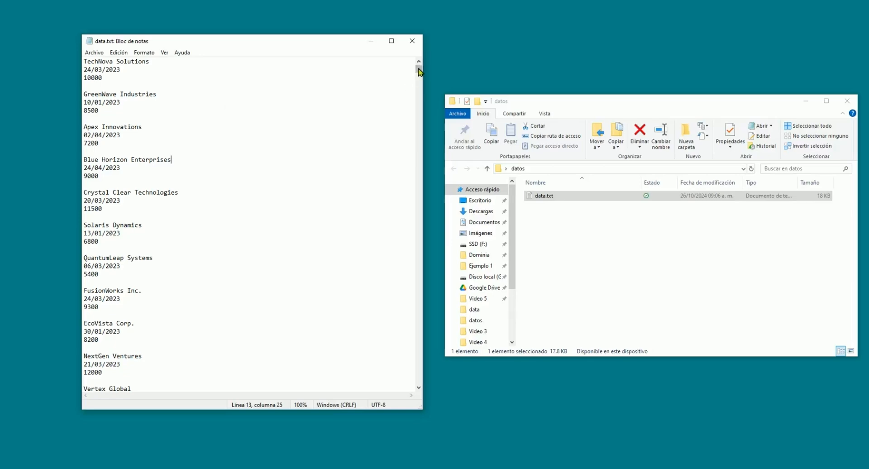
pyautogui.moveTo(419, 68); pyautogui.dragTo(419, 65)
pyautogui.moveTo(102, 78); pyautogui.dragTo(81, 64)
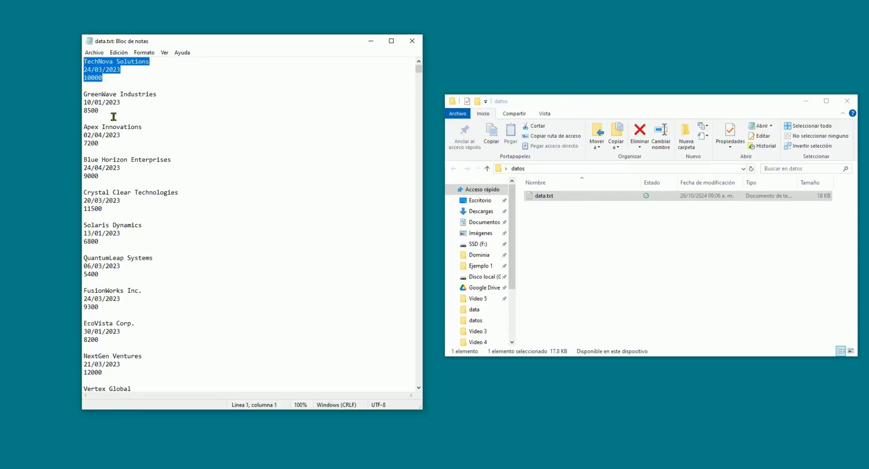
pyautogui.moveTo(113, 116); pyautogui.dragTo(85, 95)
pyautogui.click(348, 171)
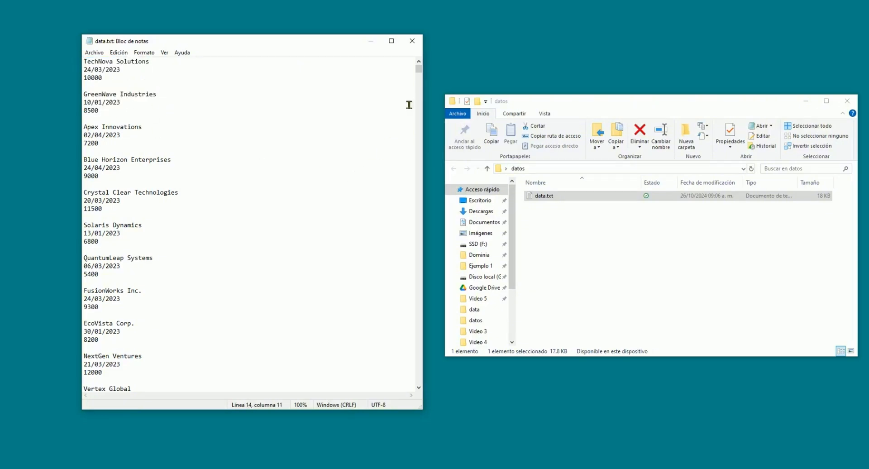
pyautogui.click(412, 42)
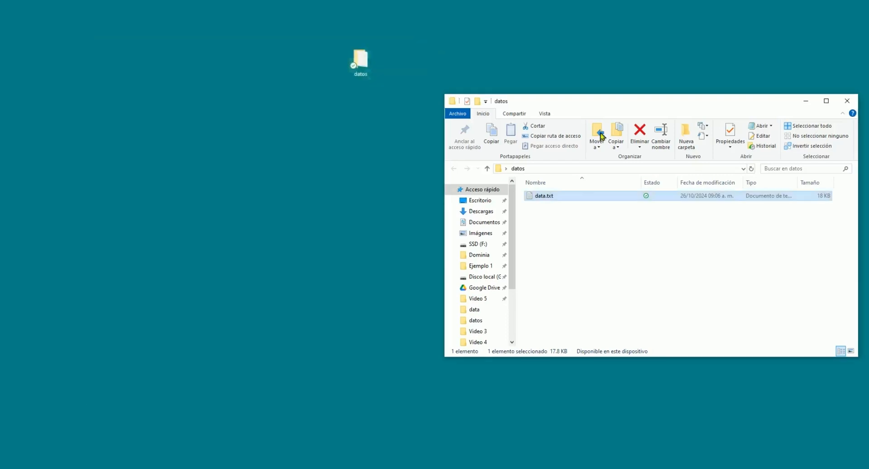
# Copy the path of data.txt and close the datos folder.
pyautogui.click(551, 196)
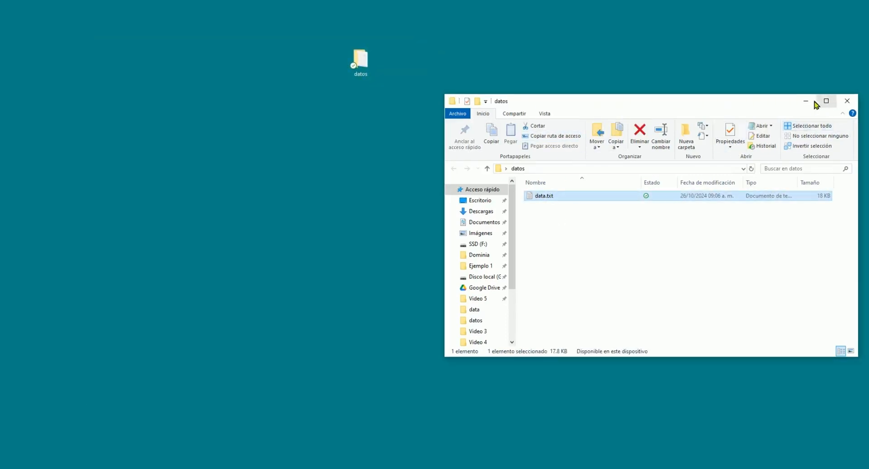
pyautogui.click(847, 102)
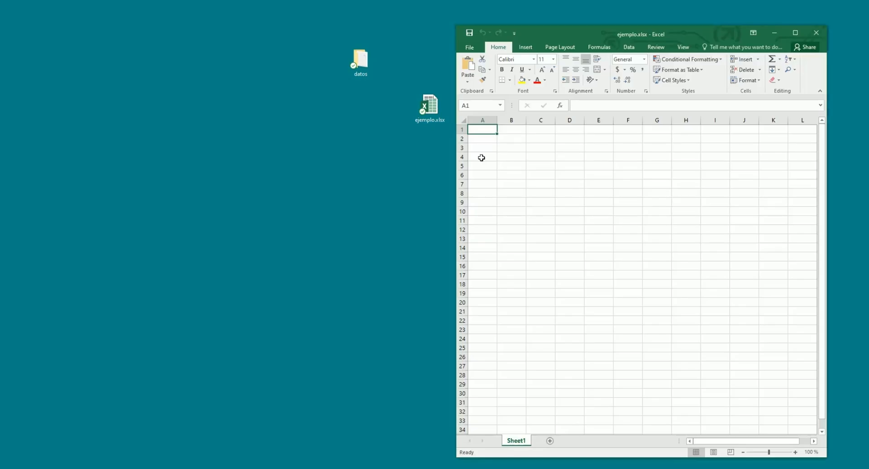
# Switch to the blank ejemplo.xlsx workbook in Excel and maximize its window.
pyautogui.click(544, 148)
pyautogui.click(573, 174)
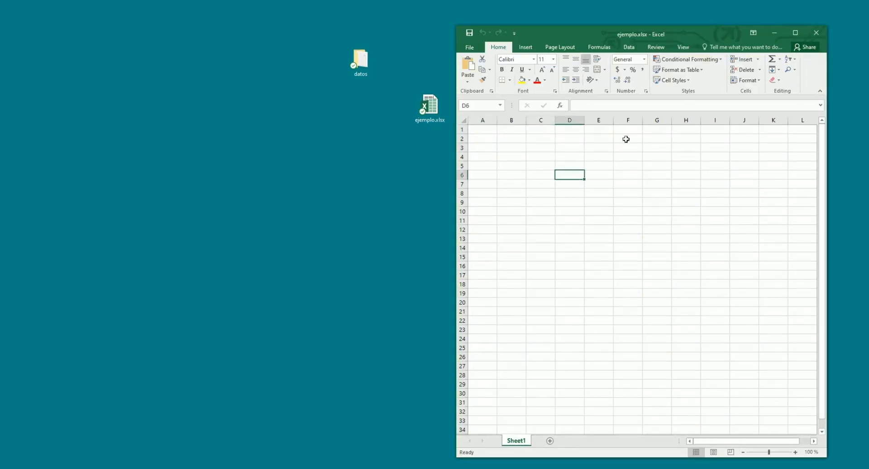
pyautogui.click(795, 33)
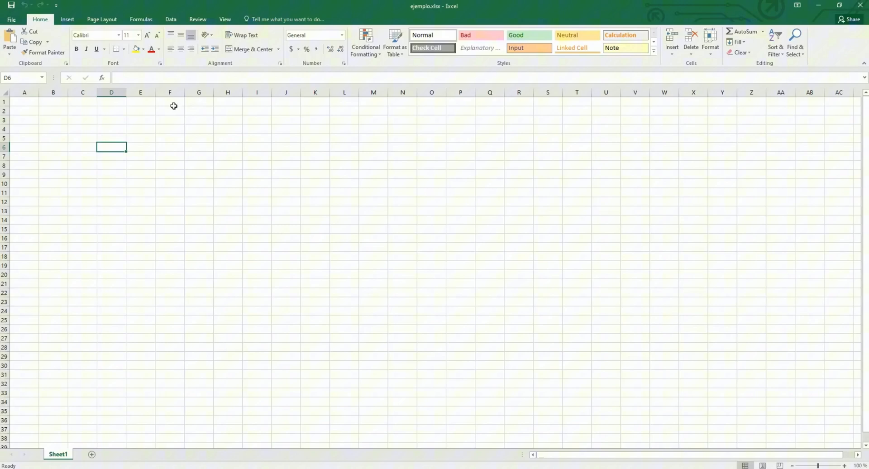
# Create a new query from the text file data.txt using its full path, and open it in the Power Query Editor.
pyautogui.click(171, 20)
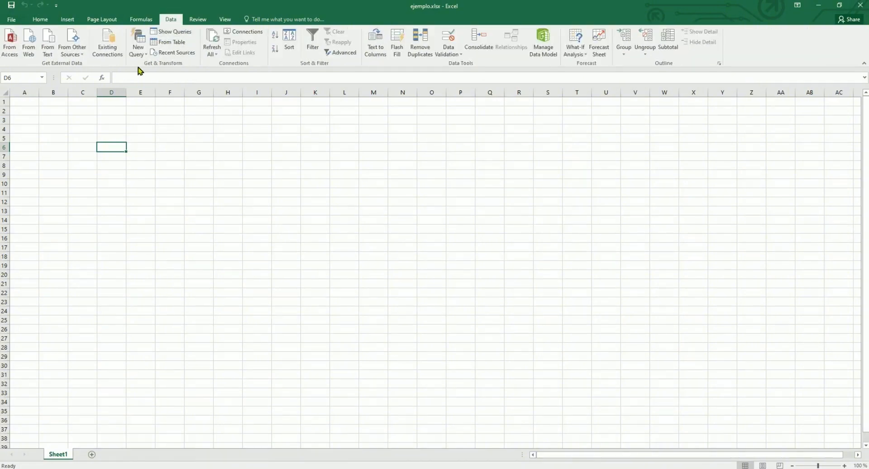
pyautogui.click(138, 45)
pyautogui.moveTo(153, 71)
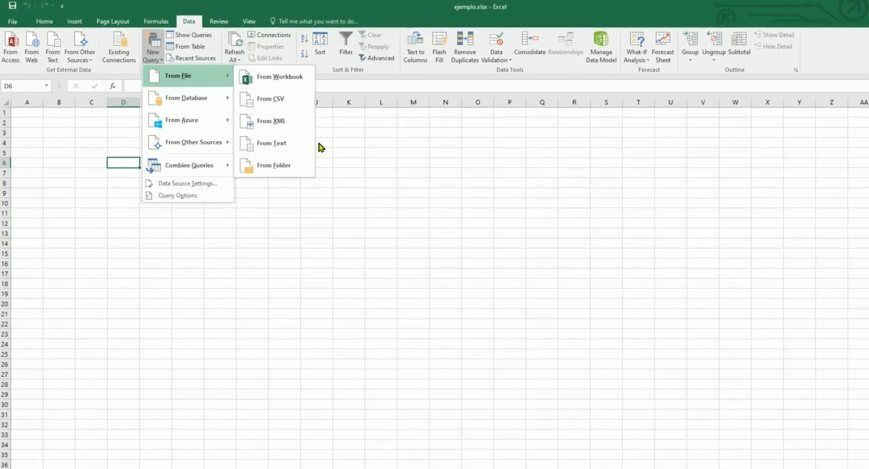
pyautogui.click(289, 144)
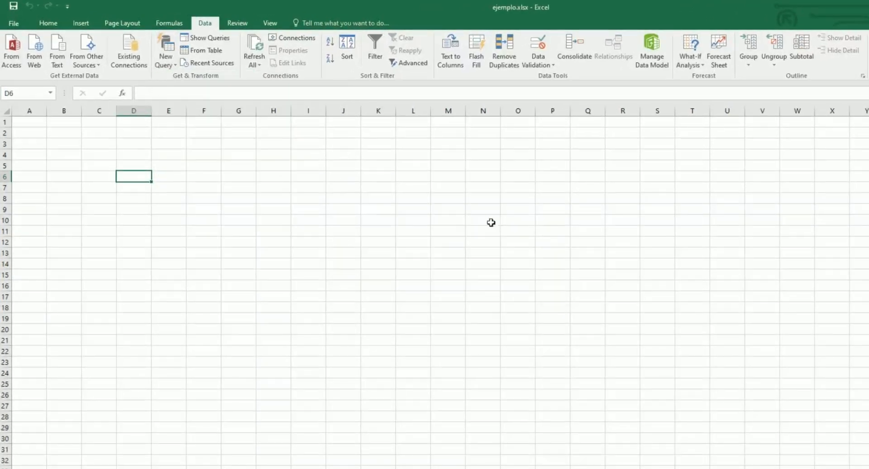
pyautogui.write('"C:\\Users\\Domin\\OneDrive\\Escritorio\\datos\\data.txt"')
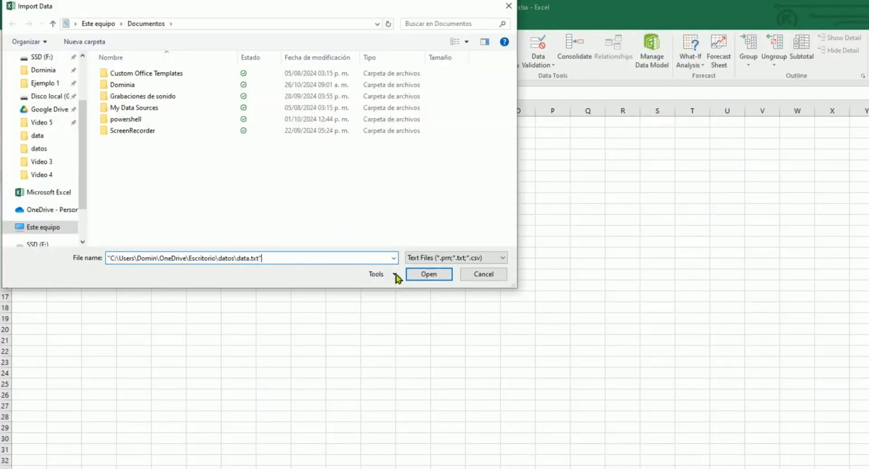
pyautogui.click(416, 274)
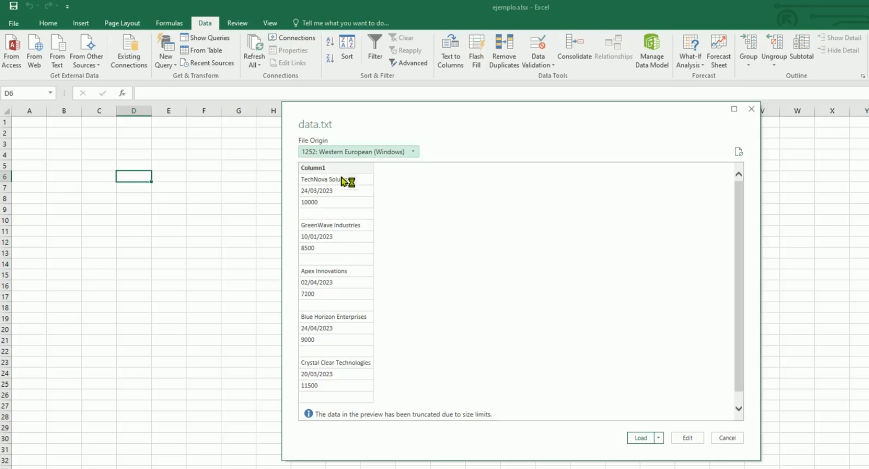
pyautogui.click(684, 438)
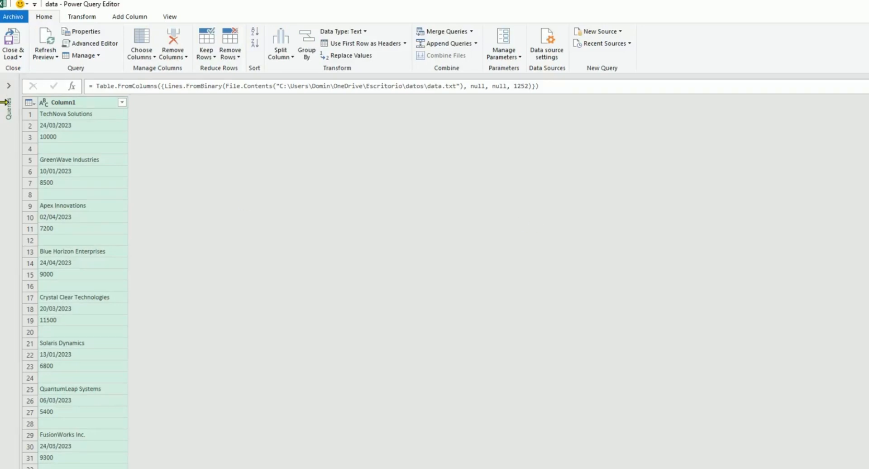
# Expand the list of queries and add an index column starting from 0 to the data query.
pyautogui.click(3, 88)
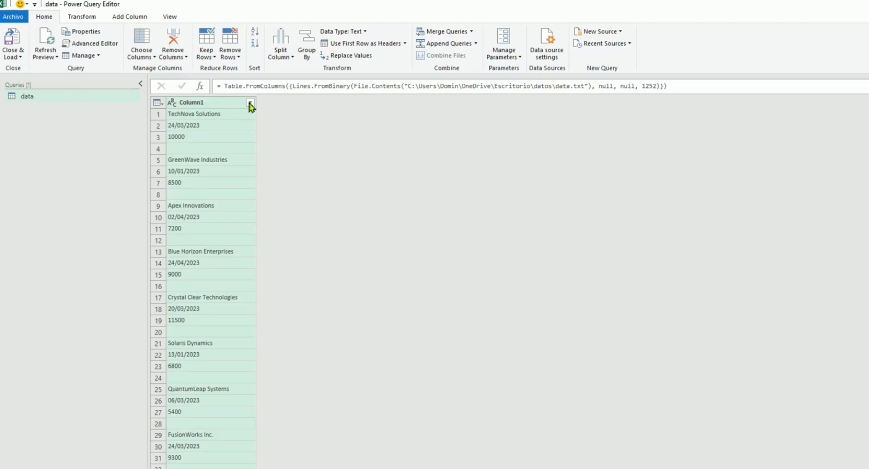
pyautogui.click(131, 17)
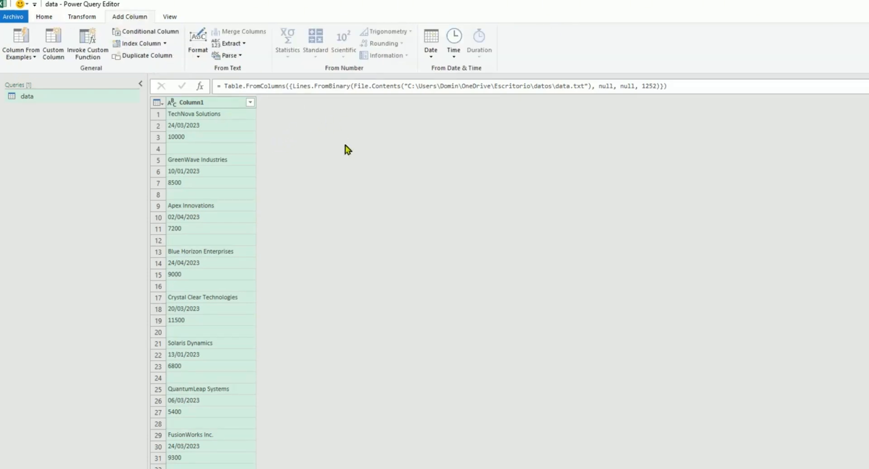
pyautogui.click(165, 43)
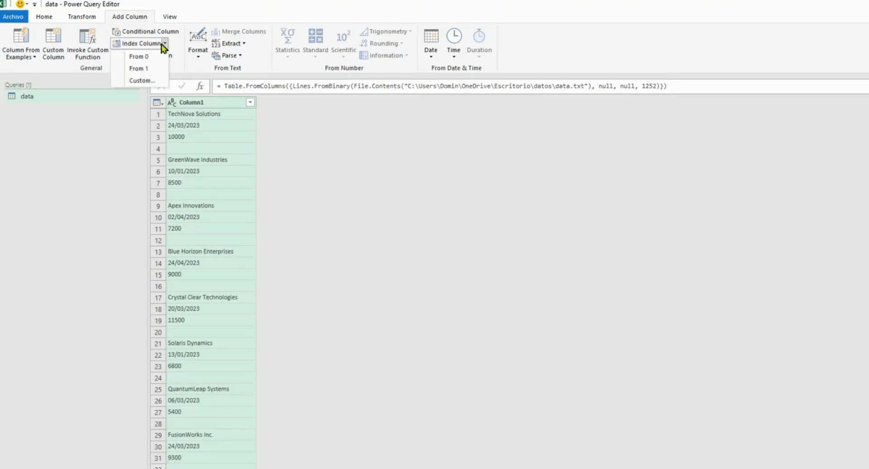
pyautogui.click(136, 57)
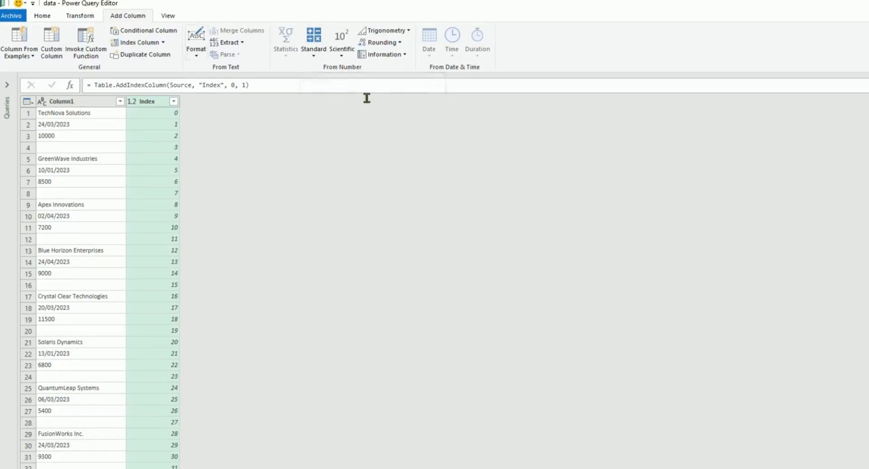
# Add a column that integer-divides the Index values by 4.
pyautogui.click(316, 58)
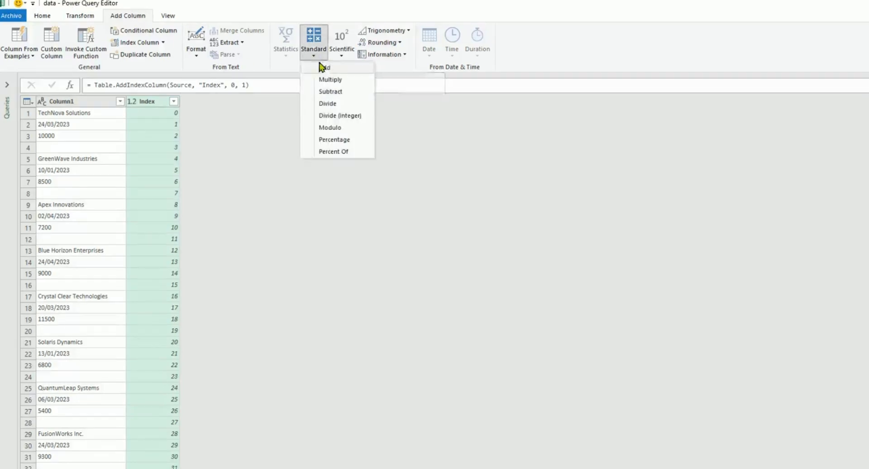
pyautogui.click(332, 116)
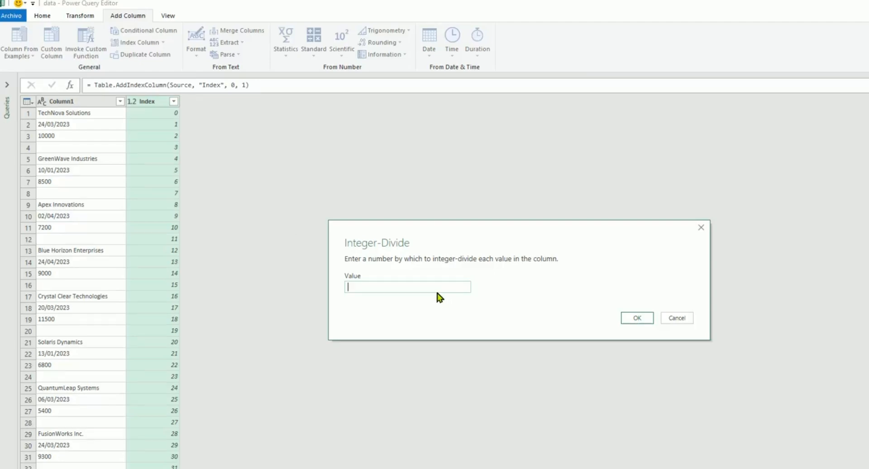
pyautogui.click(638, 319)
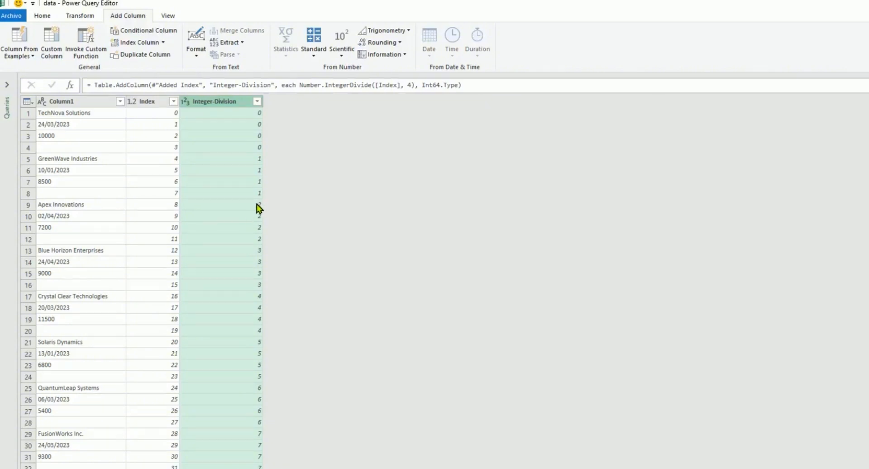
# Try a regular division of the Index values by 4 in a new column, and delete that column.
pyautogui.click(156, 101)
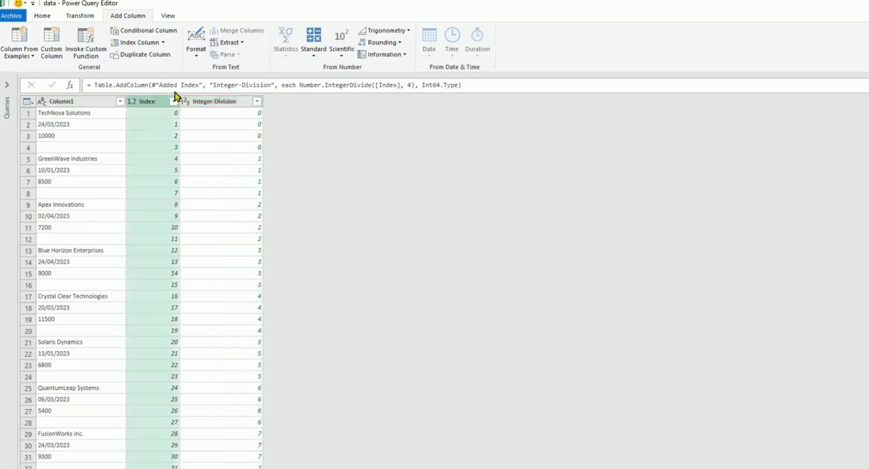
pyautogui.click(306, 53)
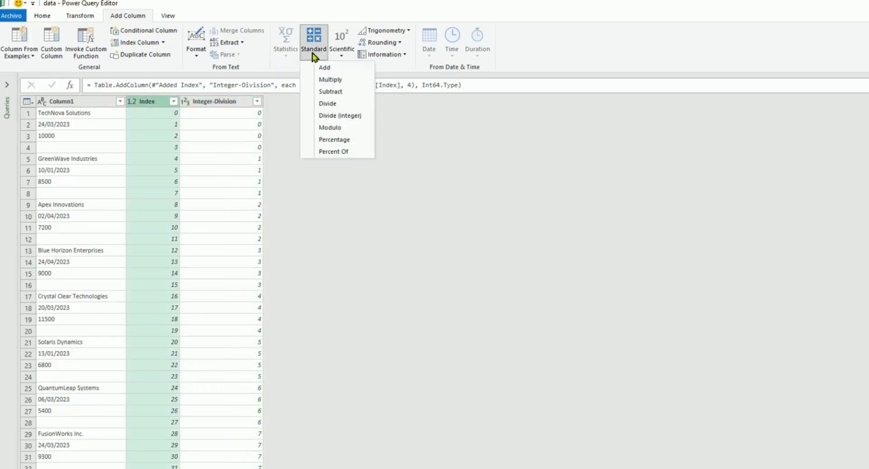
pyautogui.click(326, 102)
pyautogui.click(439, 289)
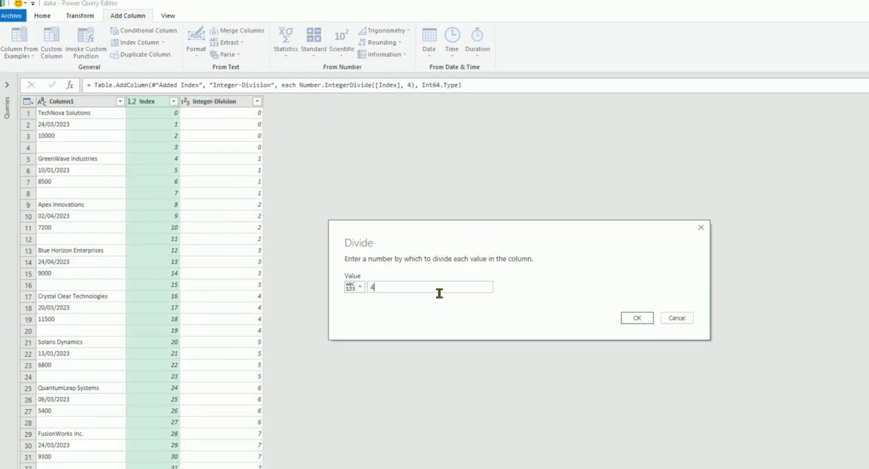
pyautogui.click(646, 318)
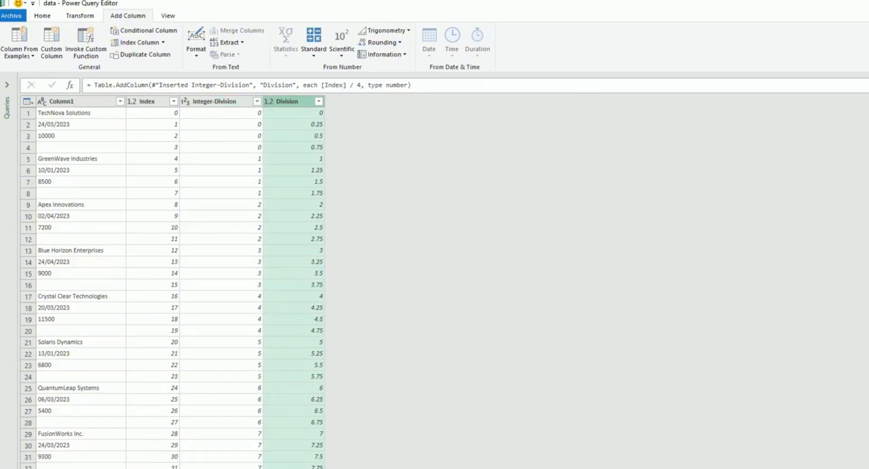
pyautogui.press('Delete')
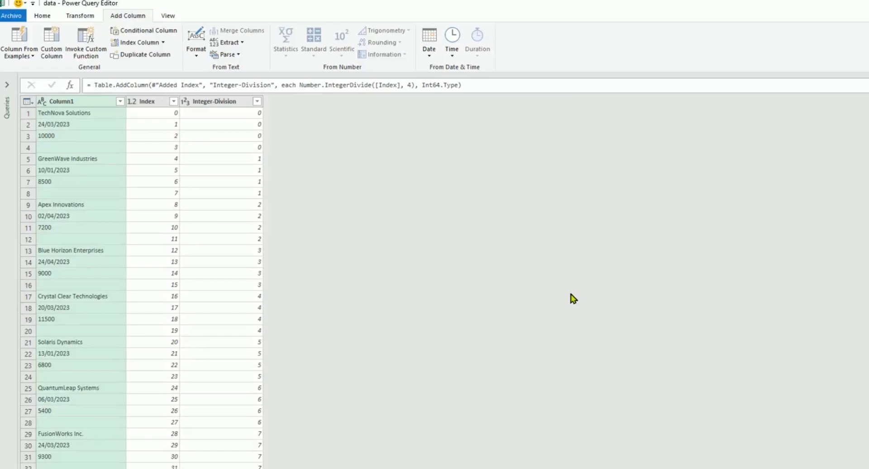
# Replace the Index column's values in place with their modulo 4 remainder.
pyautogui.click(144, 105)
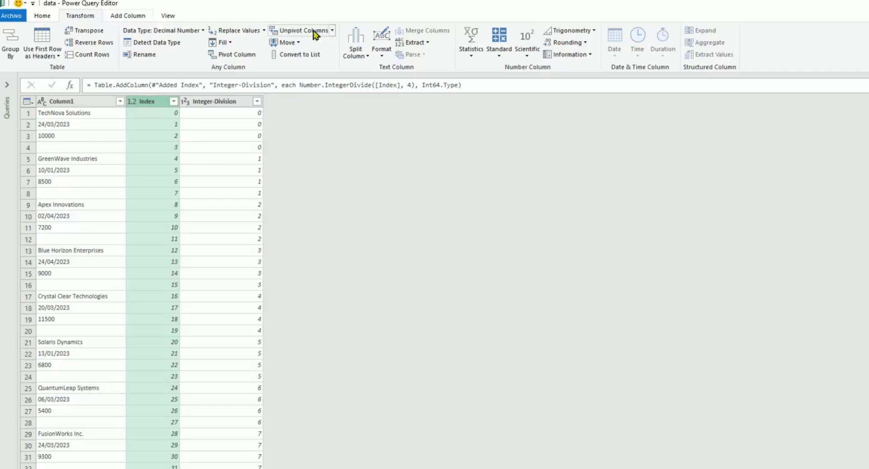
pyautogui.click(499, 51)
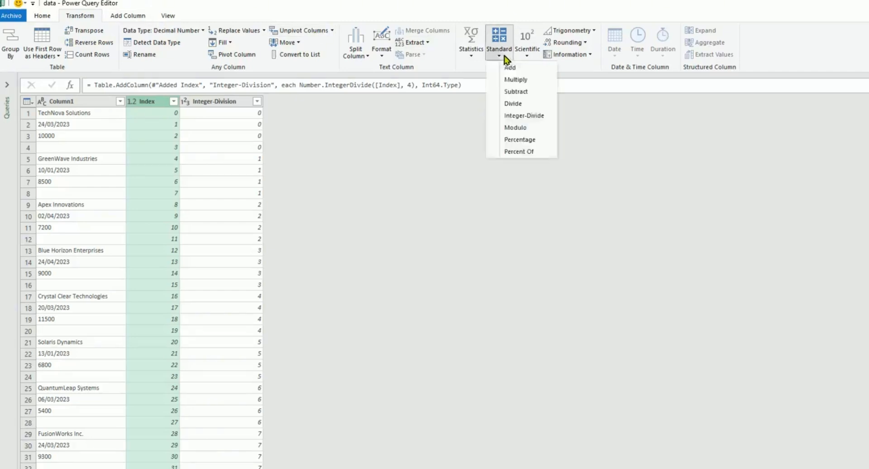
pyautogui.click(517, 128)
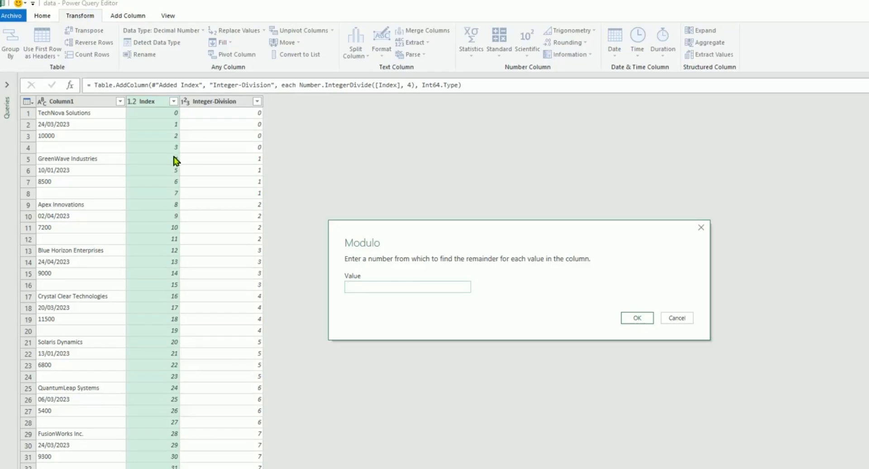
pyautogui.click(638, 319)
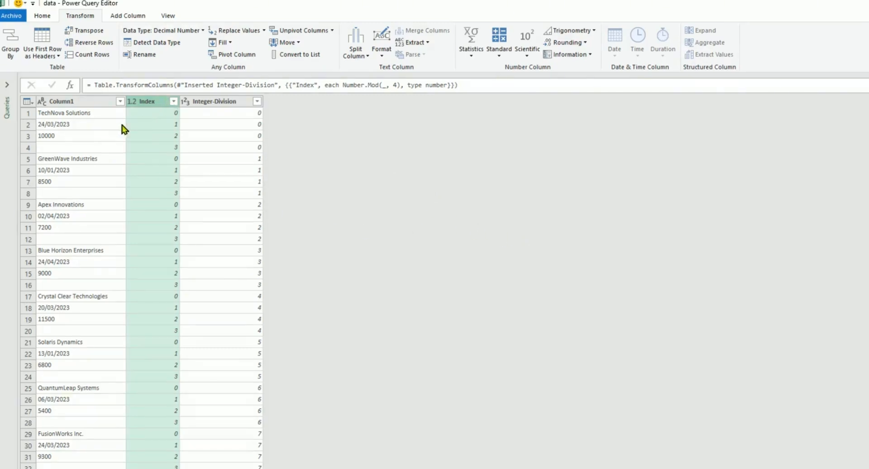
# Pivot the Index column using Column1 as the values column, with the aggregate function set to Don't Aggregate.
pyautogui.click(250, 55)
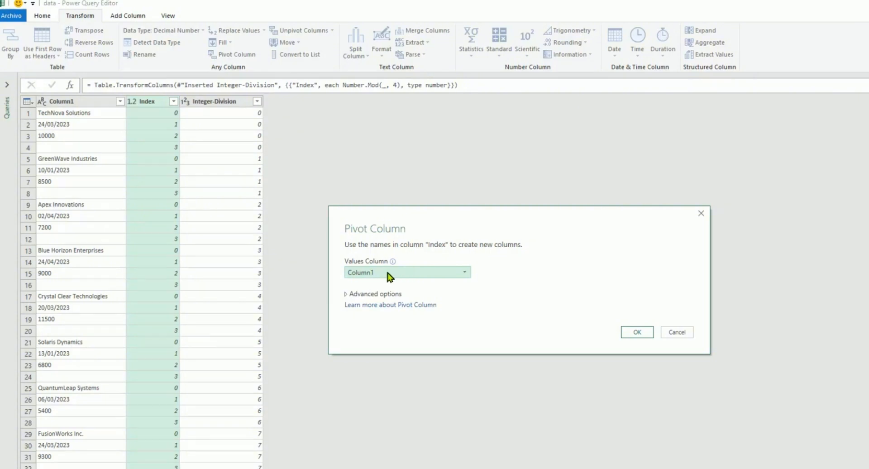
pyautogui.click(347, 295)
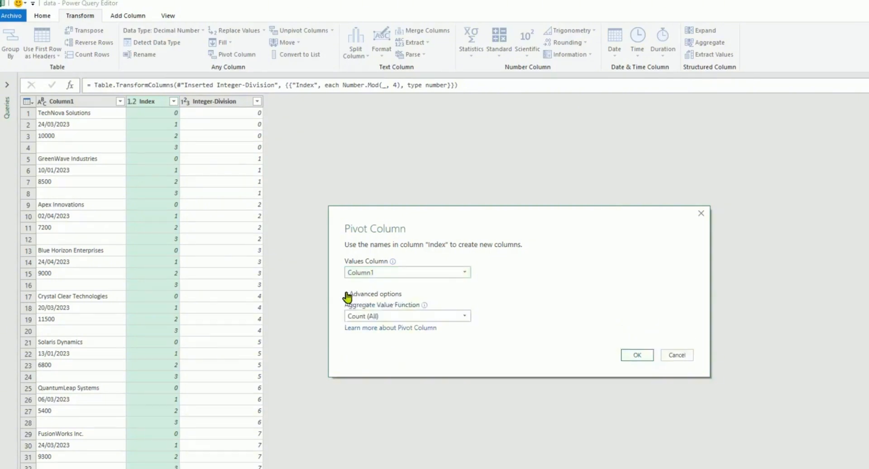
pyautogui.click(404, 317)
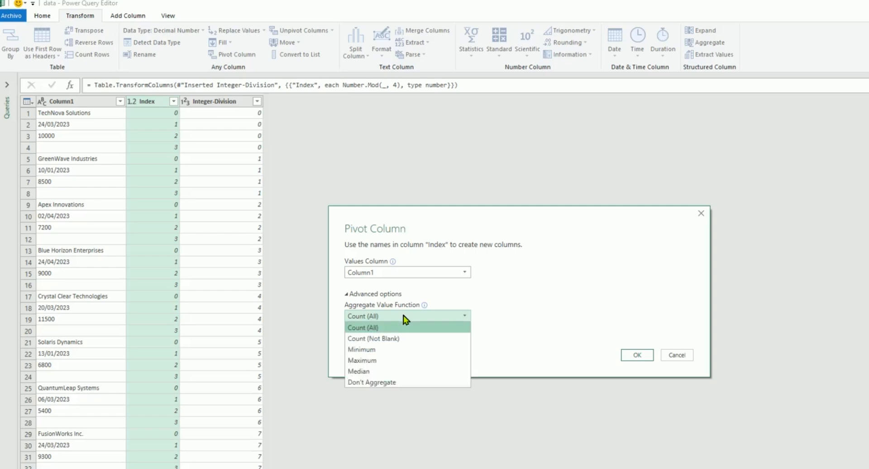
pyautogui.click(393, 383)
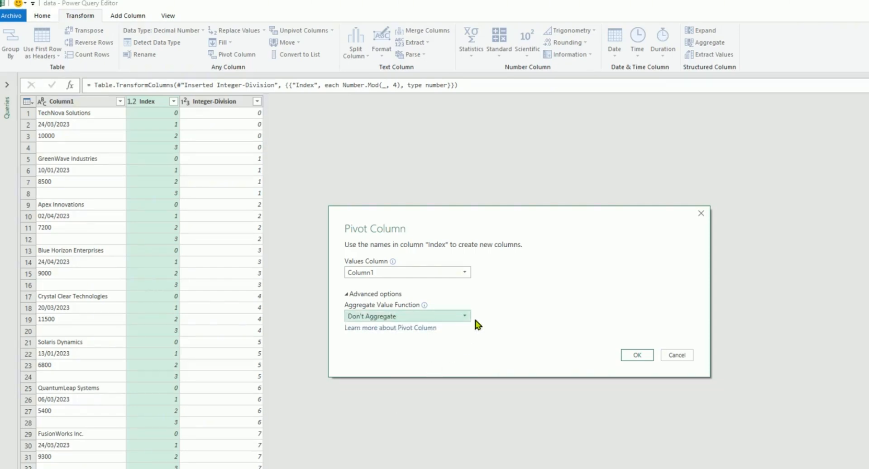
pyautogui.click(636, 355)
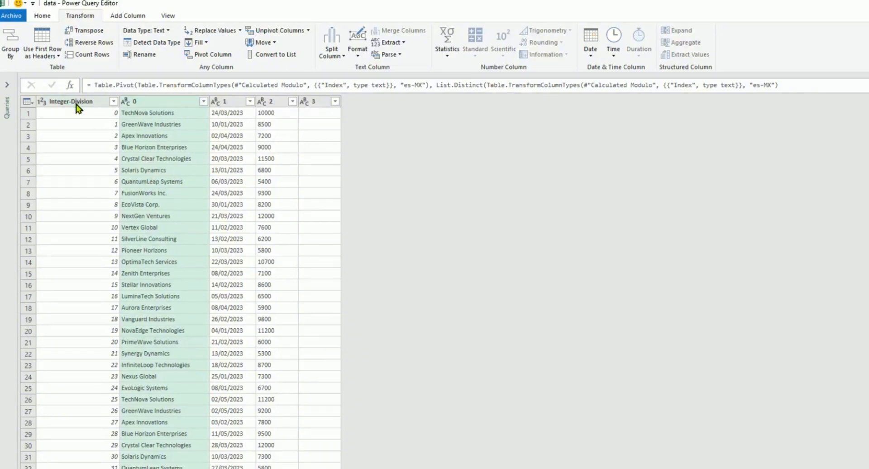
# Remove the empty column 3 and the Integer-Division column from the query.
pyautogui.click(316, 102)
pyautogui.rightClick(321, 102)
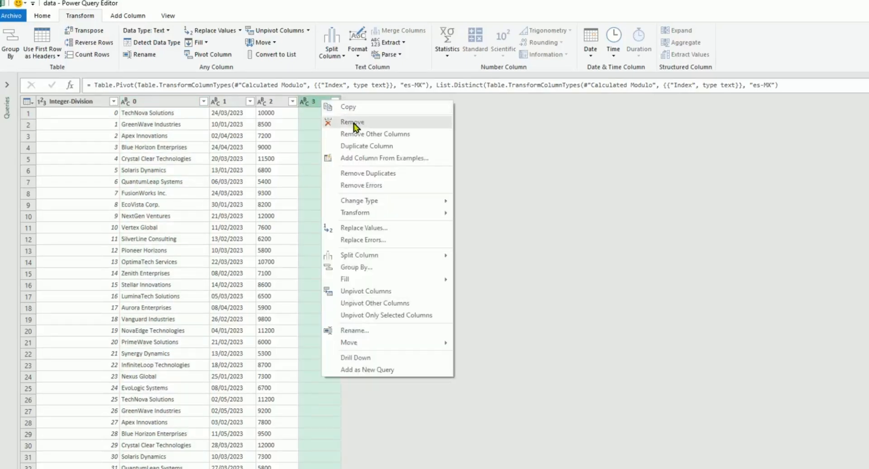
pyautogui.click(353, 123)
pyautogui.click(76, 101)
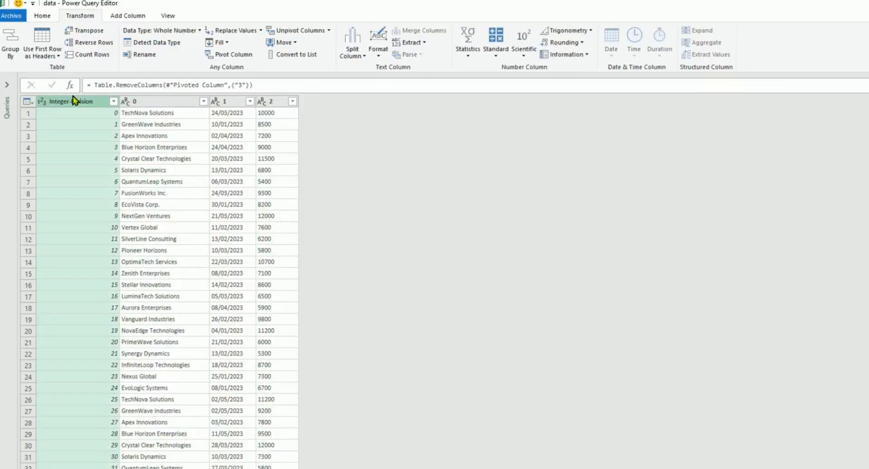
pyautogui.rightClick(76, 100)
pyautogui.click(108, 119)
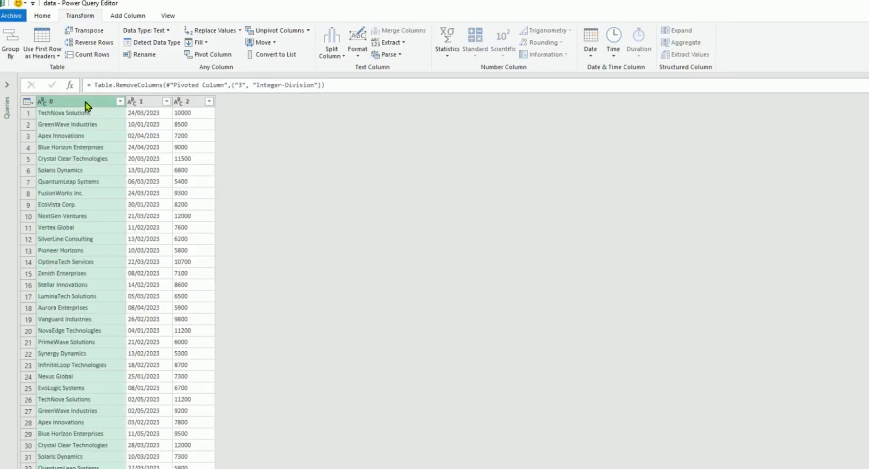
# Rename columns 0, 1 and 2 as Nombre, Fecha and Monto.
pyautogui.doubleClick(86, 103)
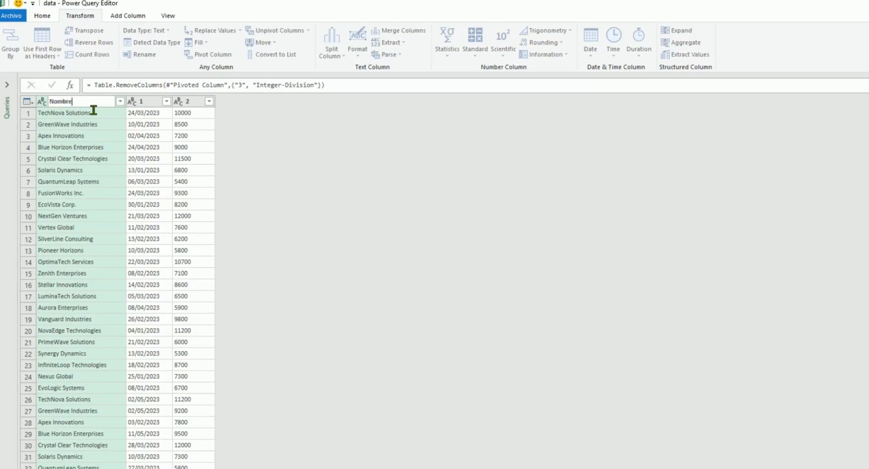
pyautogui.press('Return')
pyautogui.doubleClick(144, 102)
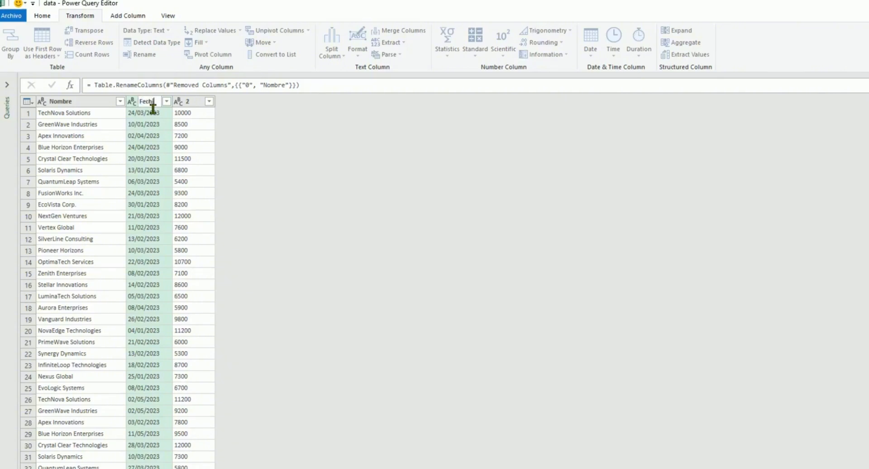
pyautogui.click(196, 102)
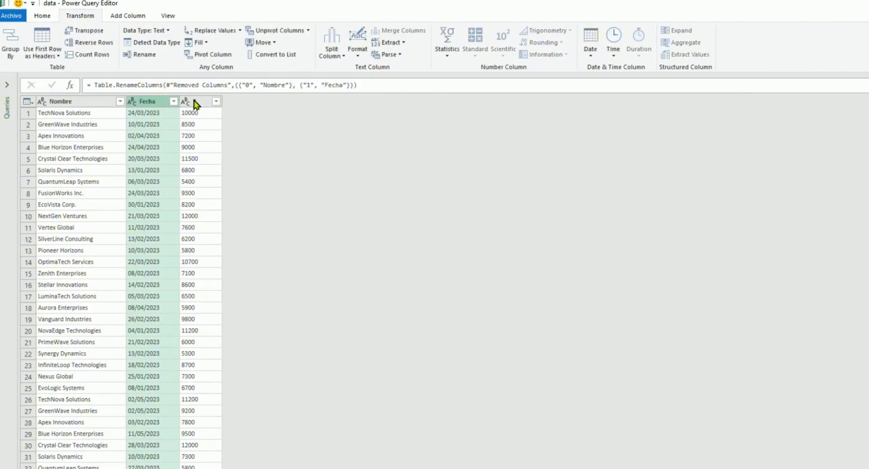
pyautogui.doubleClick(196, 102)
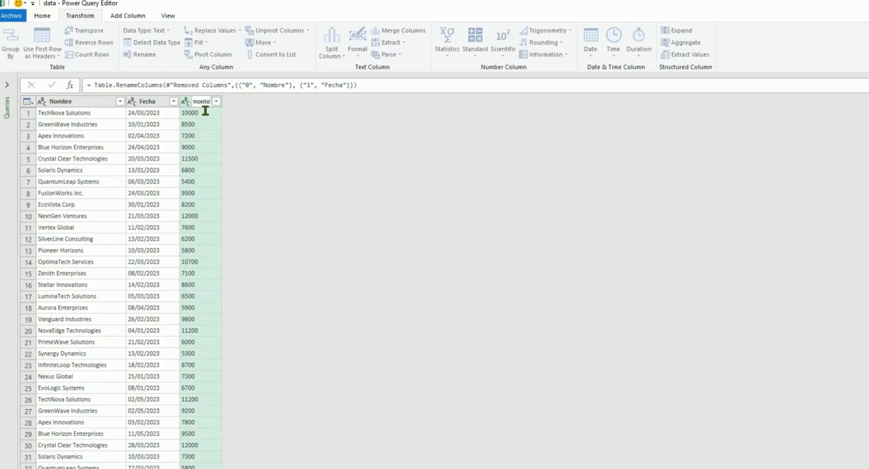
pyautogui.moveTo(208, 104); pyautogui.dragTo(188, 103)
pyautogui.press('BackSpace')
pyautogui.press('Return')
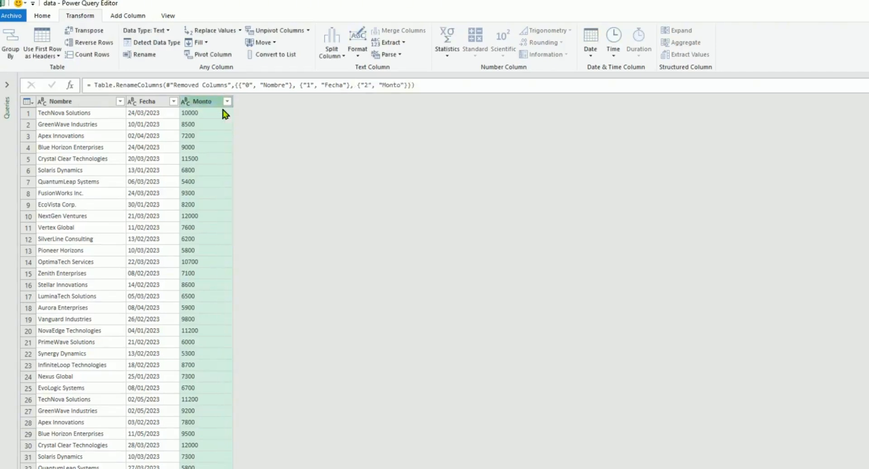
# Set the data type of the Fecha column to Date and of the Monto column to Currency.
pyautogui.click(134, 105)
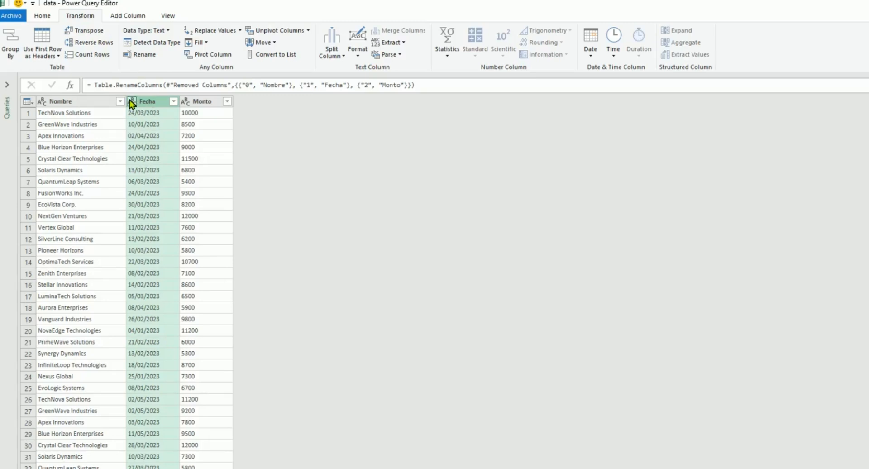
pyautogui.click(132, 102)
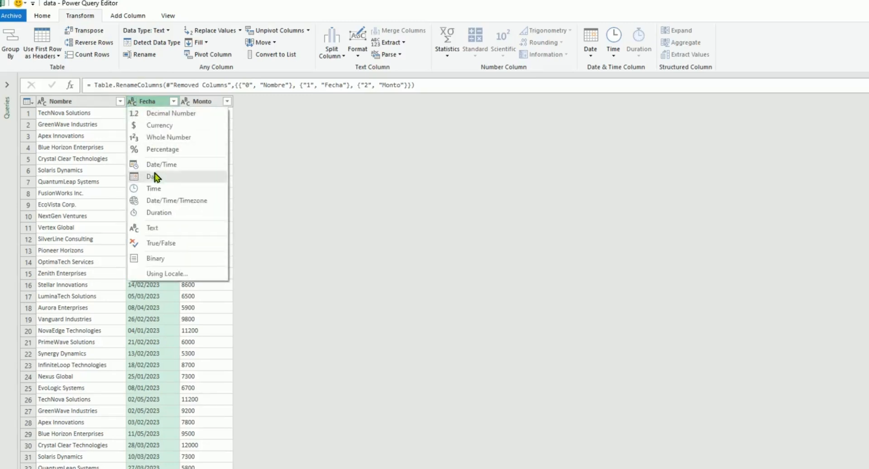
pyautogui.click(156, 178)
pyautogui.click(195, 102)
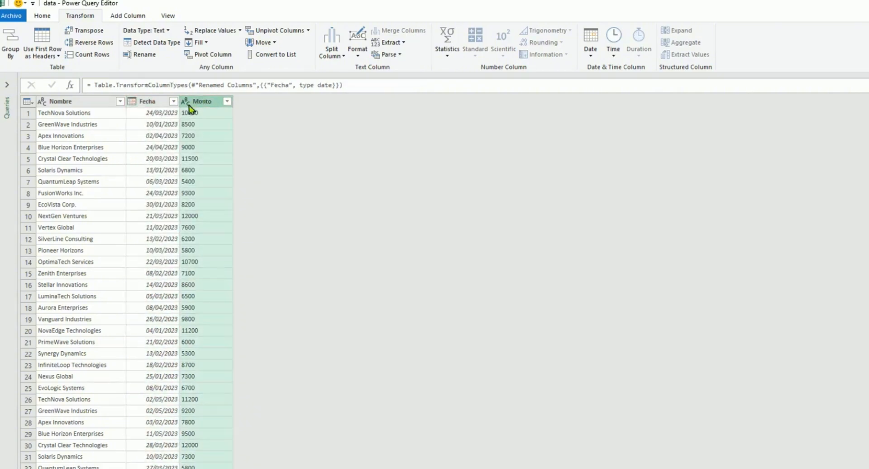
pyautogui.click(186, 102)
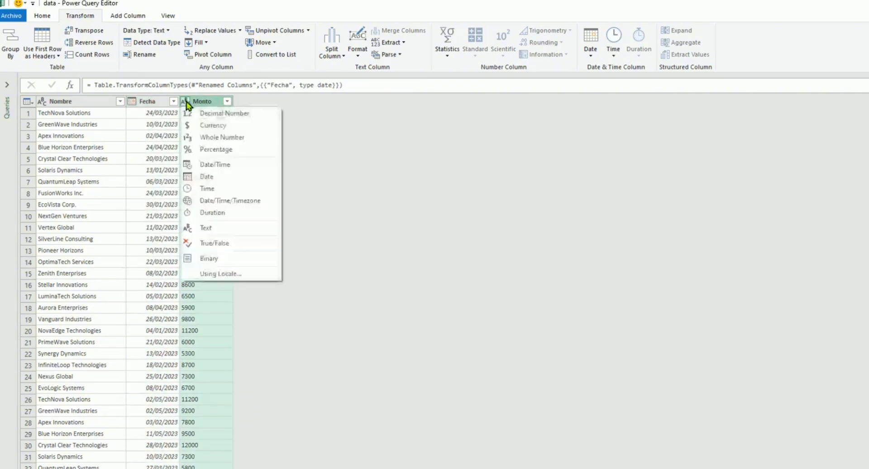
pyautogui.click(231, 129)
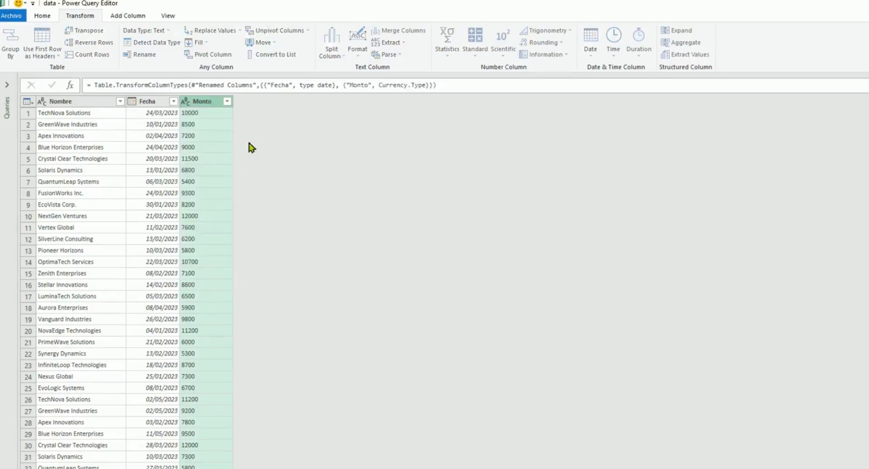
# Close the query editor and load the data query into the workbook as a table.
pyautogui.click(43, 16)
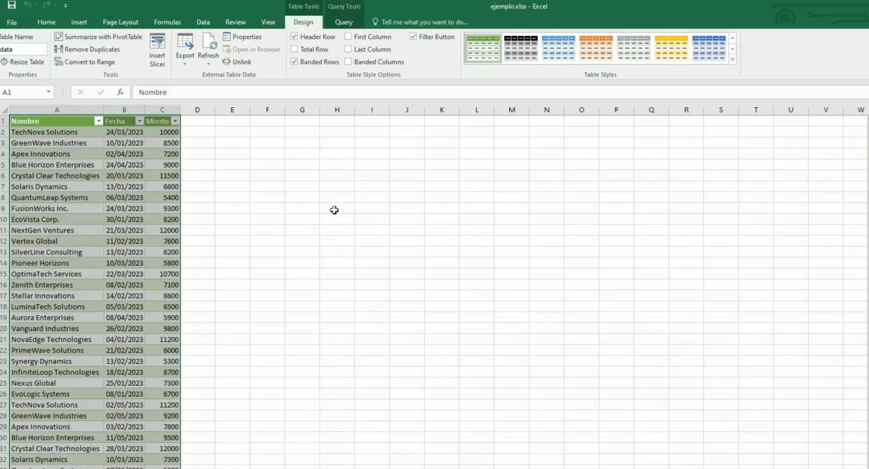
pyautogui.click(287, 285)
pyautogui.click(119, 196)
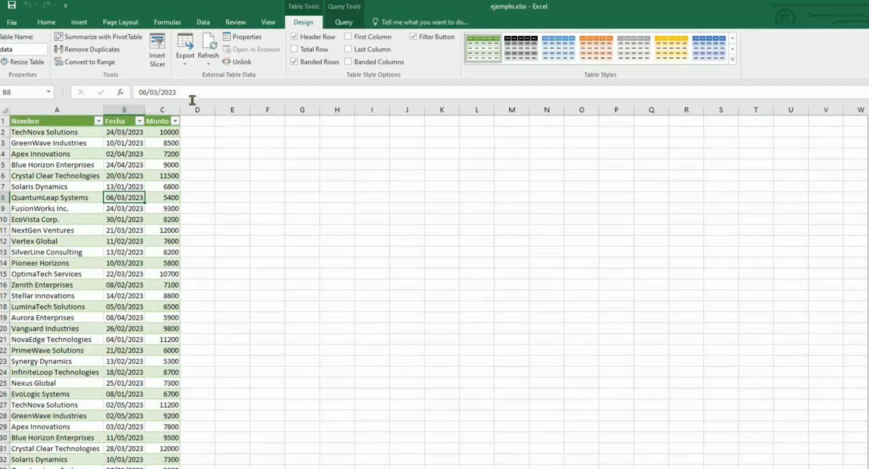
# Format the table's Monto column as dollar amounts with no decimal places.
pyautogui.click(46, 22)
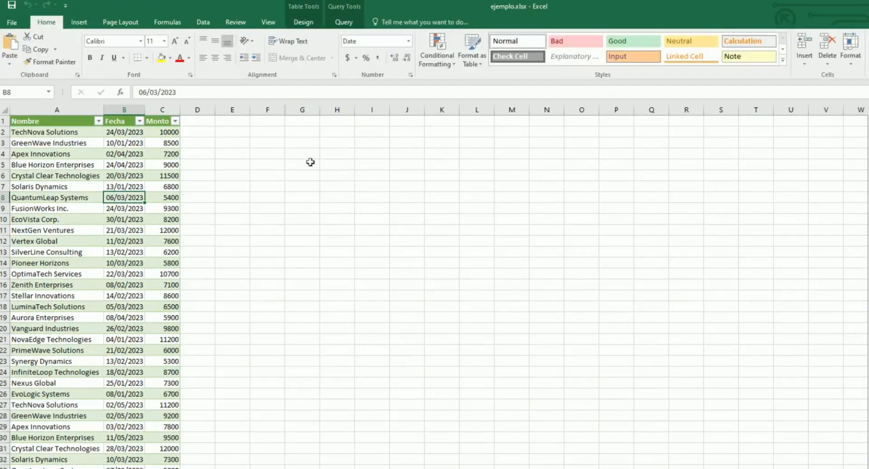
pyautogui.click(162, 109)
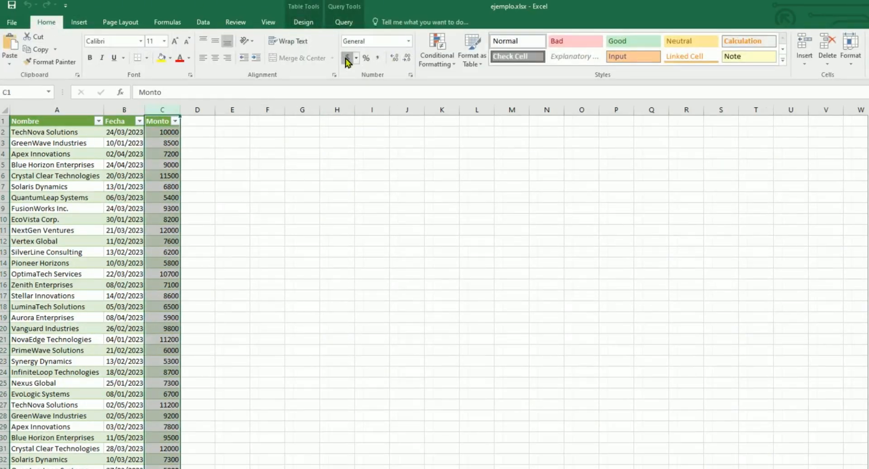
pyautogui.click(347, 58)
pyautogui.click(406, 57)
pyautogui.click(406, 57)
pyautogui.click(277, 211)
pyautogui.click(166, 165)
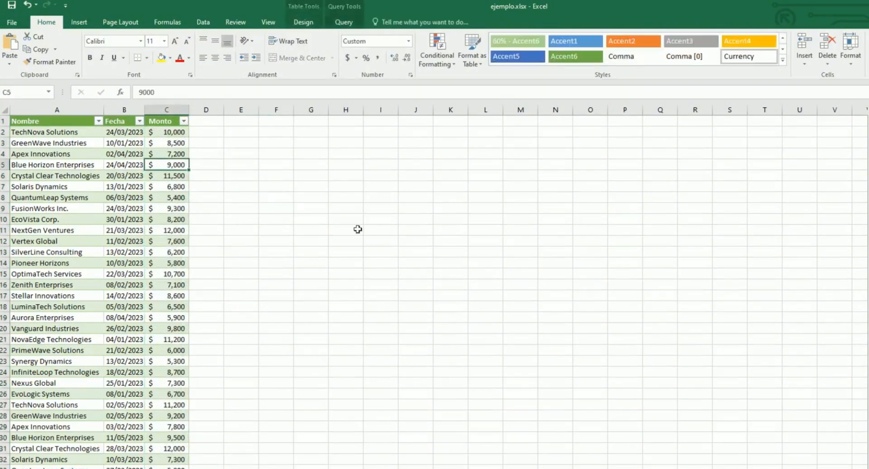
pyautogui.click(151, 190)
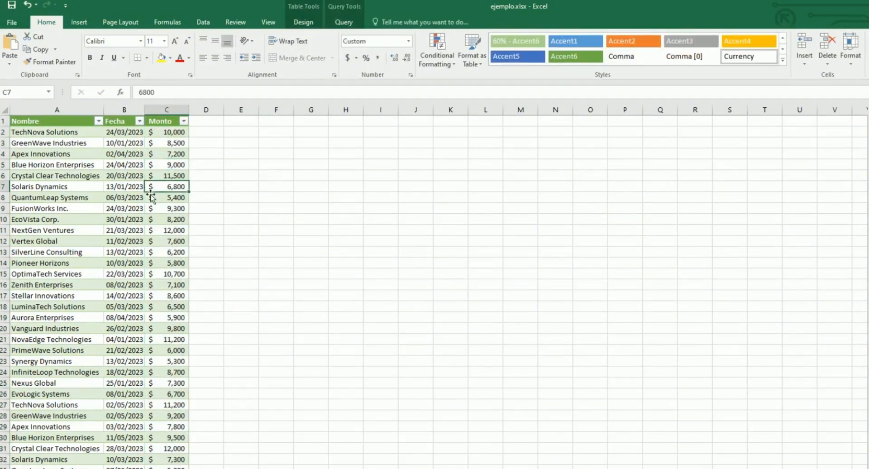
# Move the Excel window aside and open data.txt from the datos desktop folder in Notepad next to it.
pyautogui.moveTo(565, 6); pyautogui.dragTo(813, 30)
pyautogui.click(430, 74)
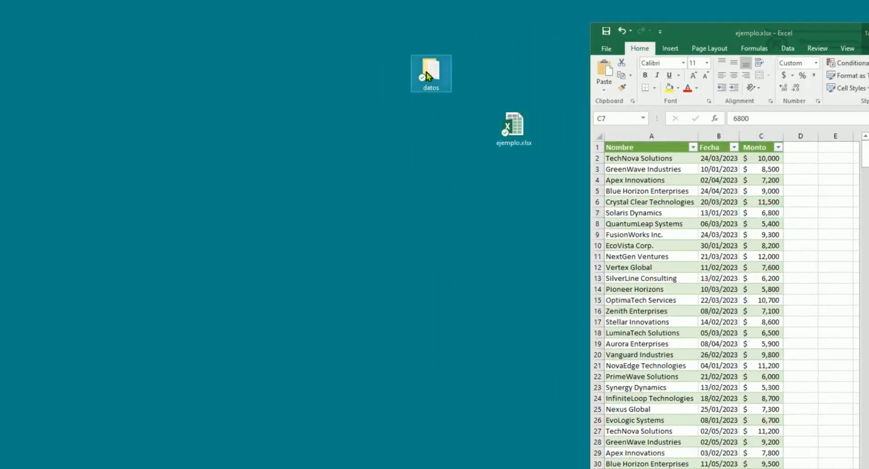
pyautogui.doubleClick(428, 76)
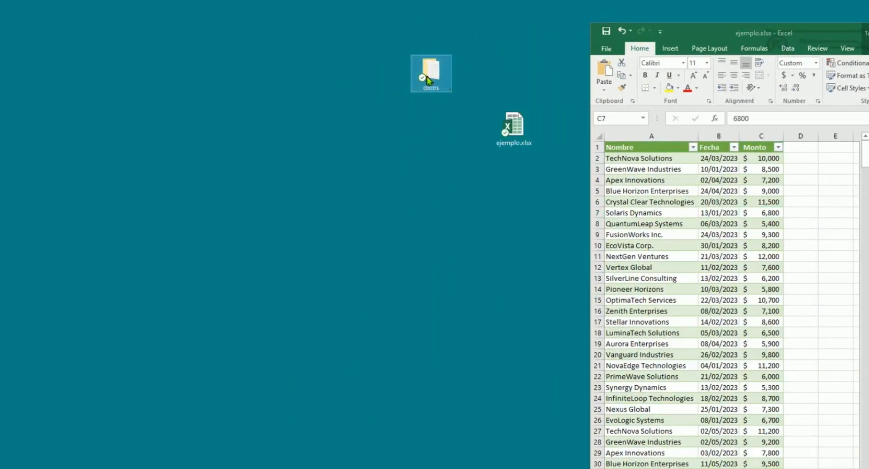
pyautogui.doubleClick(652, 234)
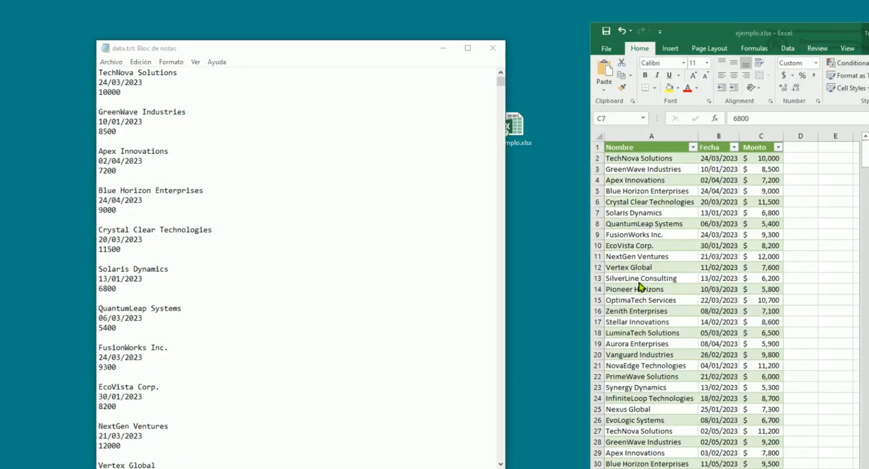
# Compare the TechNova Solutions record in data.txt with its row in the Excel table.
pyautogui.moveTo(179, 83); pyautogui.dragTo(105, 76)
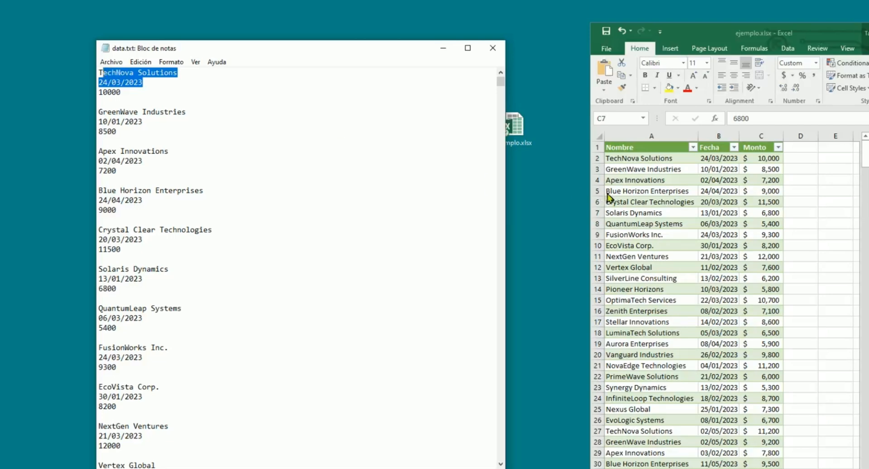
pyautogui.moveTo(631, 158); pyautogui.dragTo(799, 159)
pyautogui.click(792, 203)
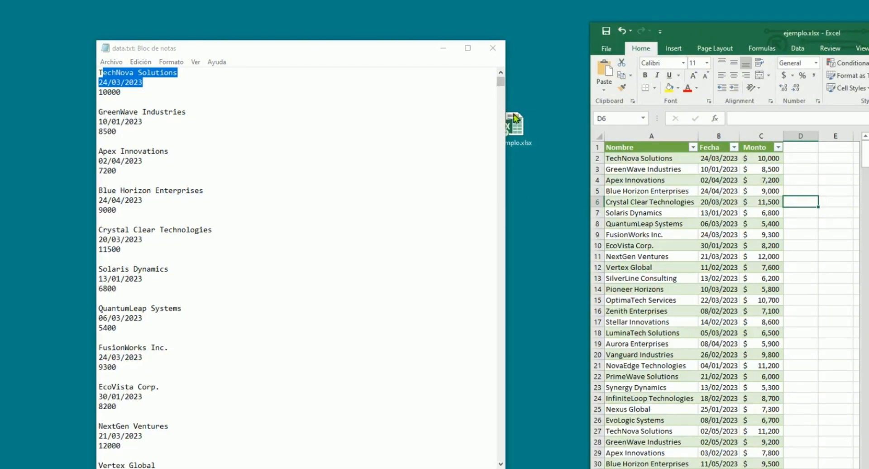
pyautogui.click(714, 211)
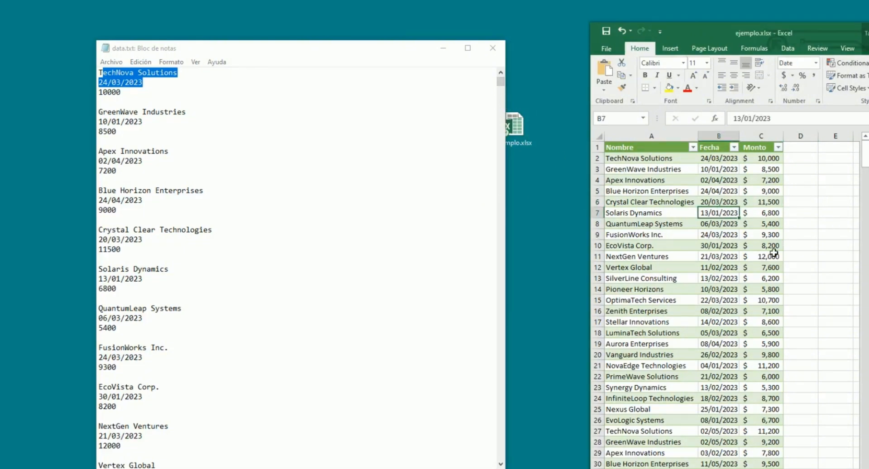